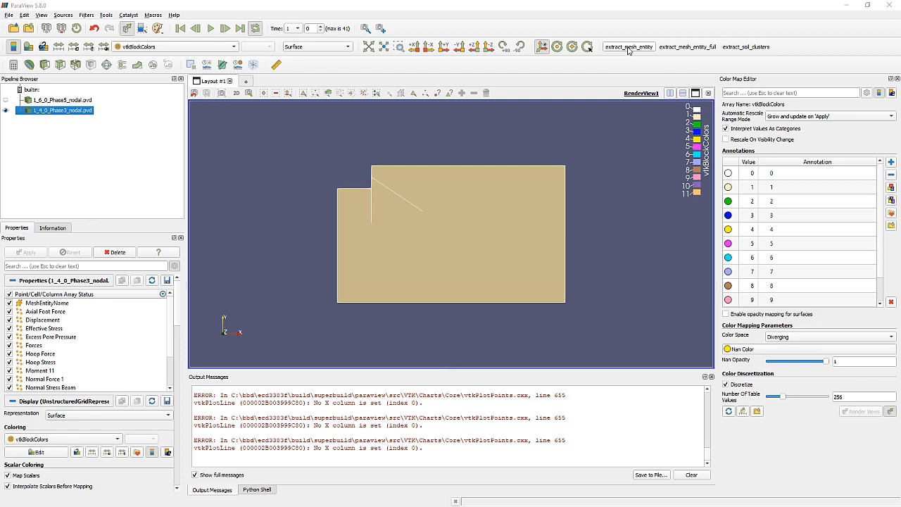
# - Run extract_mesh_entity on 1_4_0_Phase3_nodal.pvd with option 1 to extract all mesh entities
pyautogui.click(629, 47)
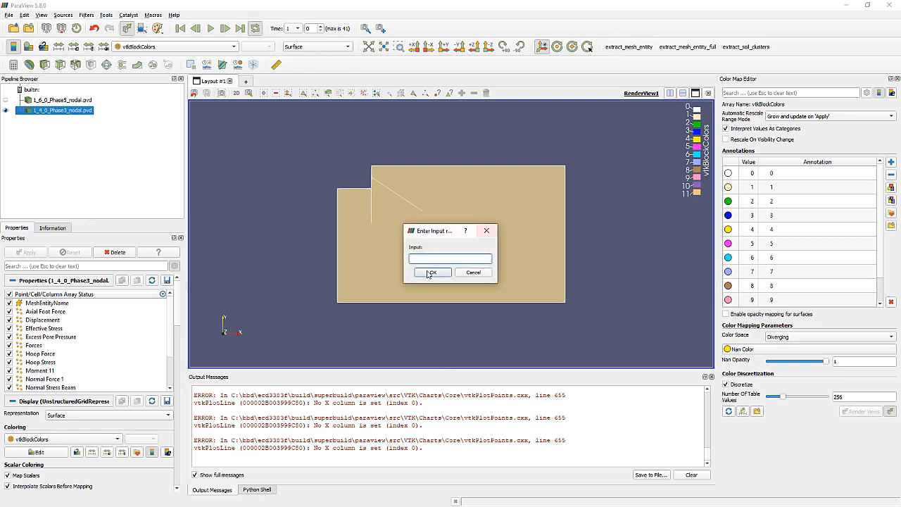
pyautogui.write('1')
pyautogui.click(434, 273)
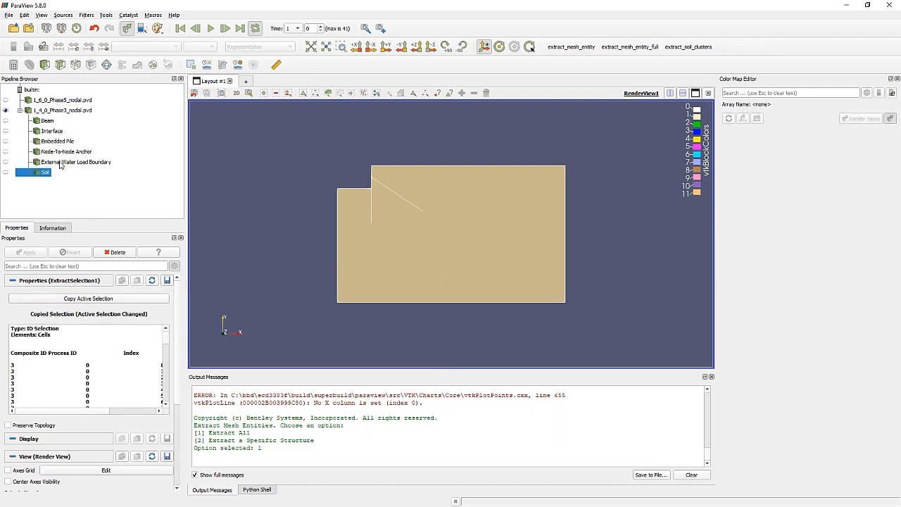
# - Extract all mesh entities from 1_6_0_Phase5_nodal.pvd using extract_mesh_entity with option 1
pyautogui.click(52, 103)
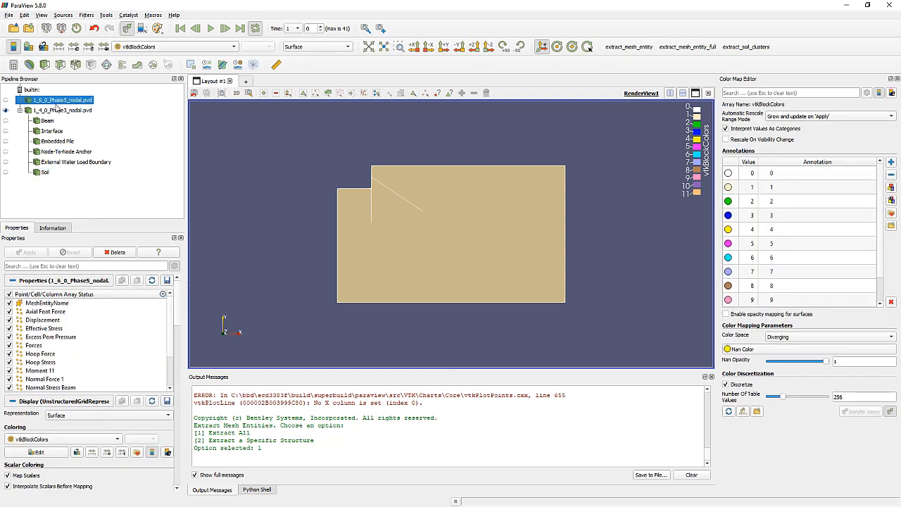
pyautogui.click(631, 47)
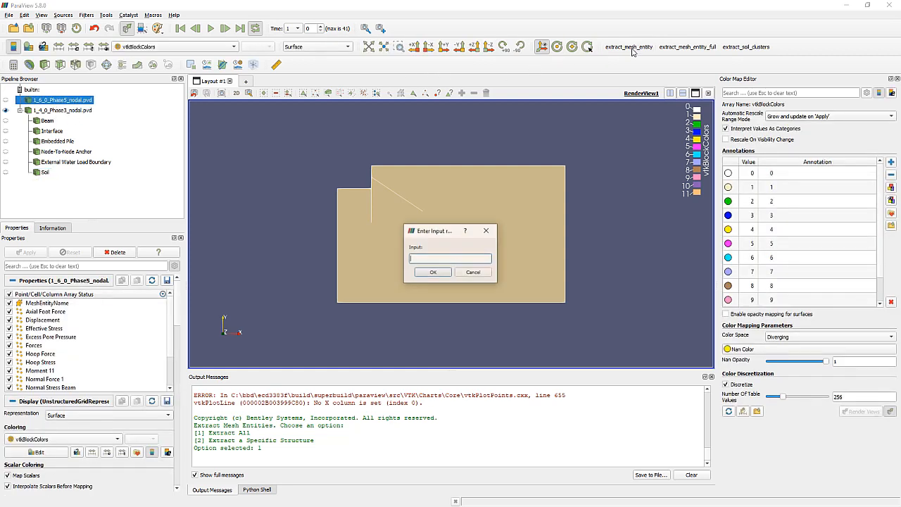
pyautogui.click(437, 274)
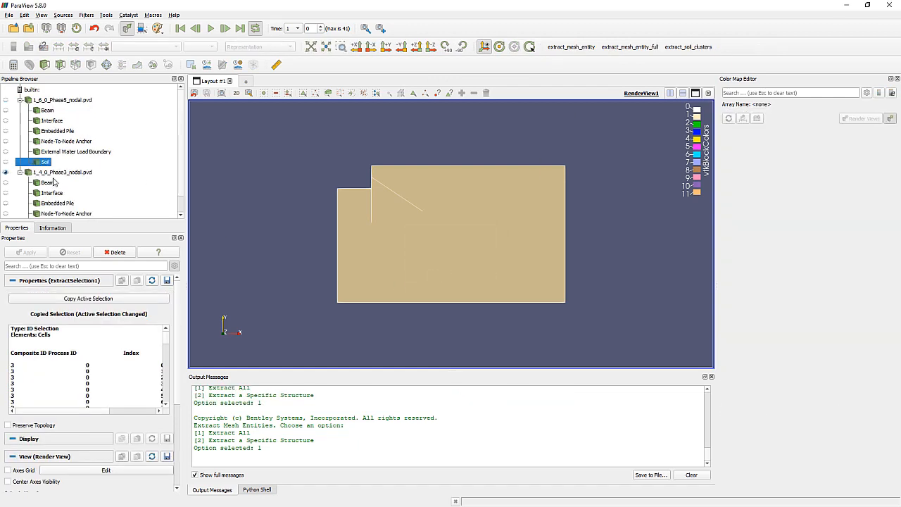
# - Hide the full Phase3 dataset and display only its extracted Beam in the render view
pyautogui.click(47, 182)
pyautogui.click(6, 173)
pyautogui.click(6, 183)
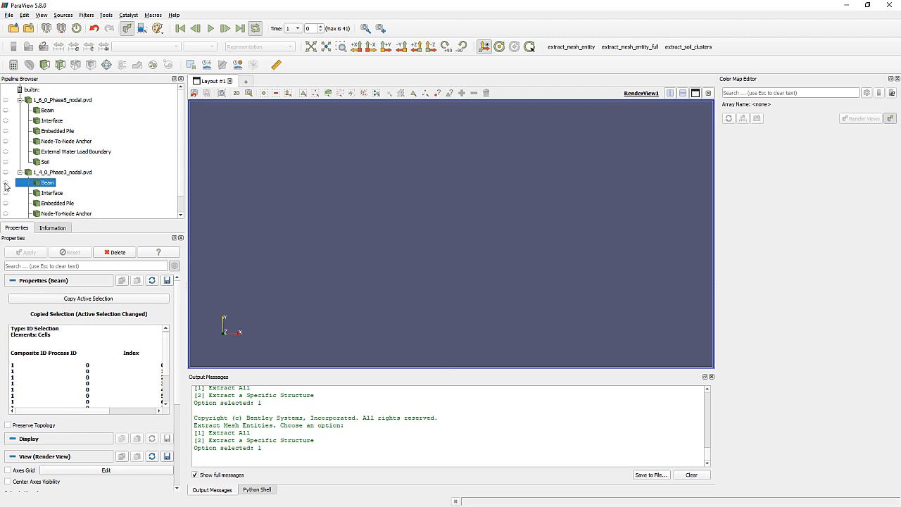
pyautogui.scroll(-1, 479, 252)
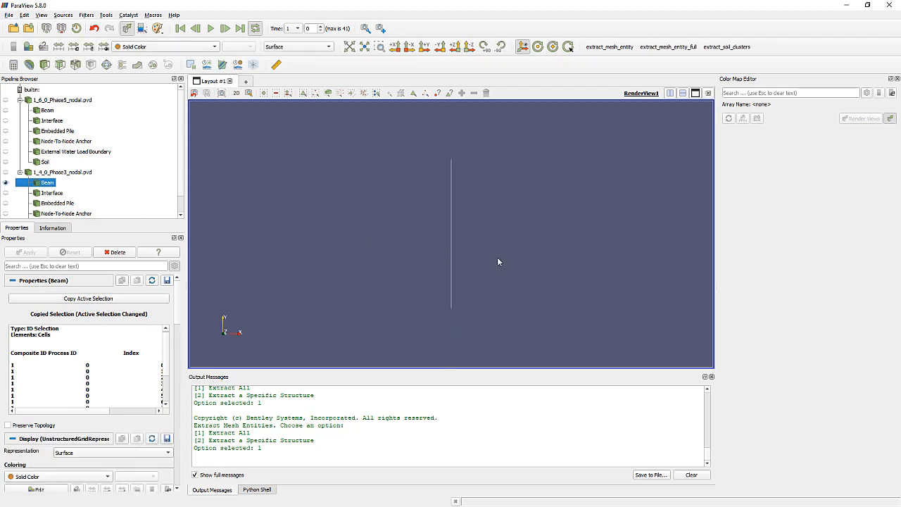
pyautogui.moveTo(494, 260); pyautogui.dragTo(499, 250, button='middle')
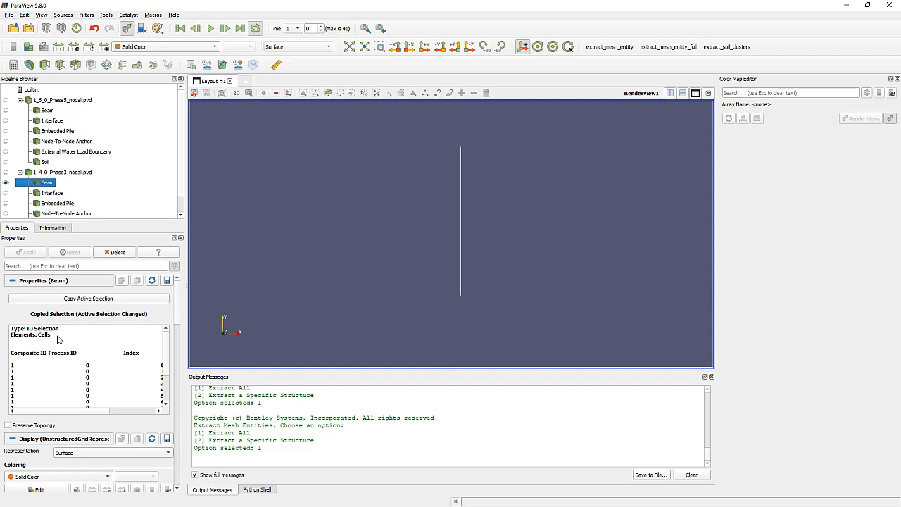
# - Add a Plot Over Line filter to the Phase3 Beam
pyautogui.rightClick(42, 185)
pyautogui.moveTo(105, 251)
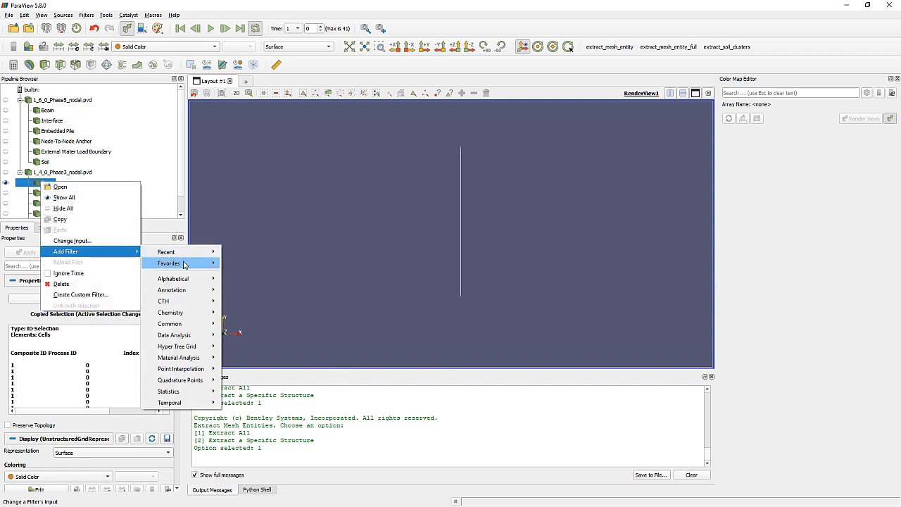
pyautogui.moveTo(200, 352)
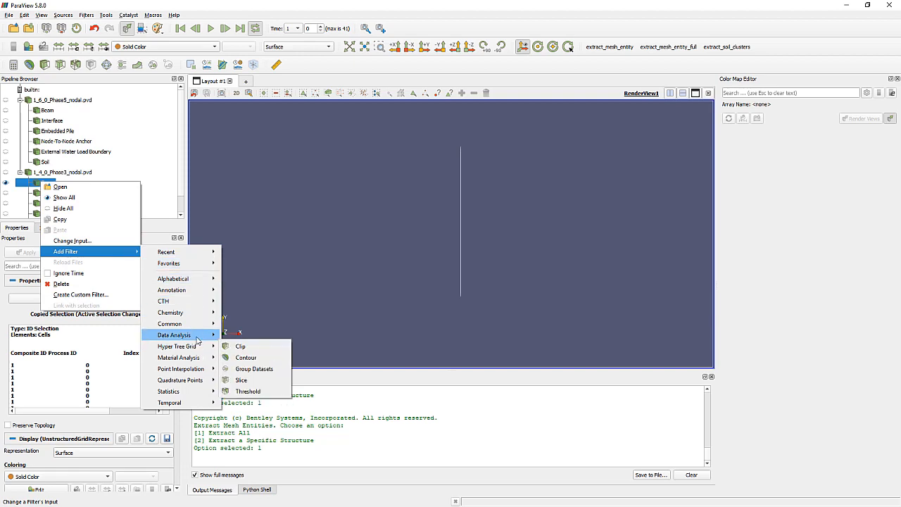
pyautogui.moveTo(200, 336)
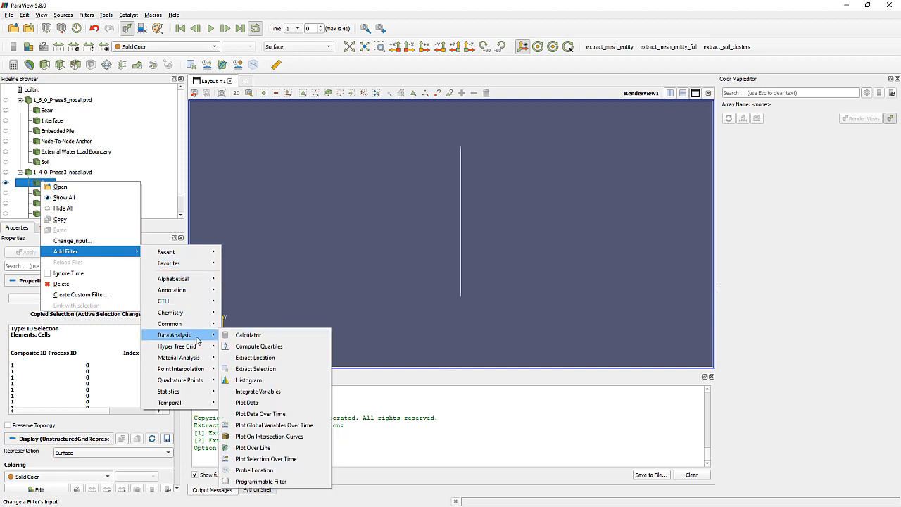
pyautogui.click(258, 448)
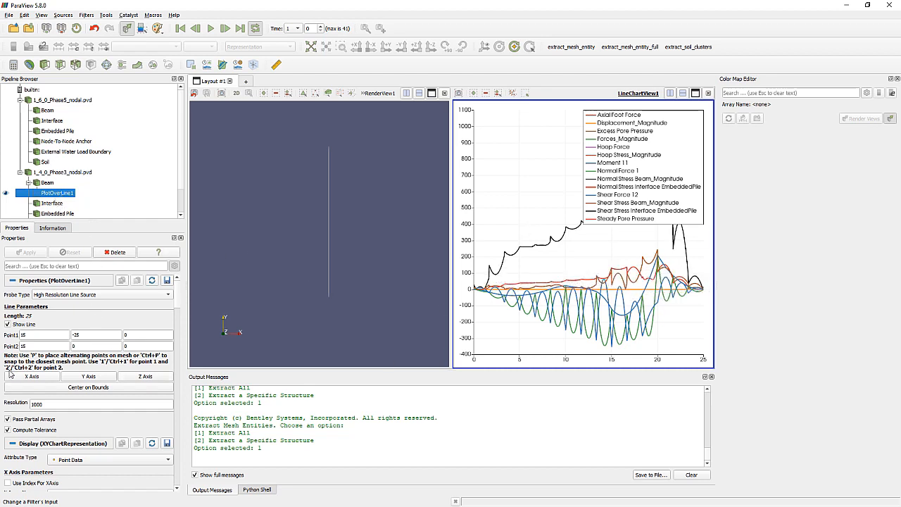
# - Set the line chart's X array to Moment 11
pyautogui.scroll(-2, 29, 349)
pyautogui.scroll(-8, 30, 350)
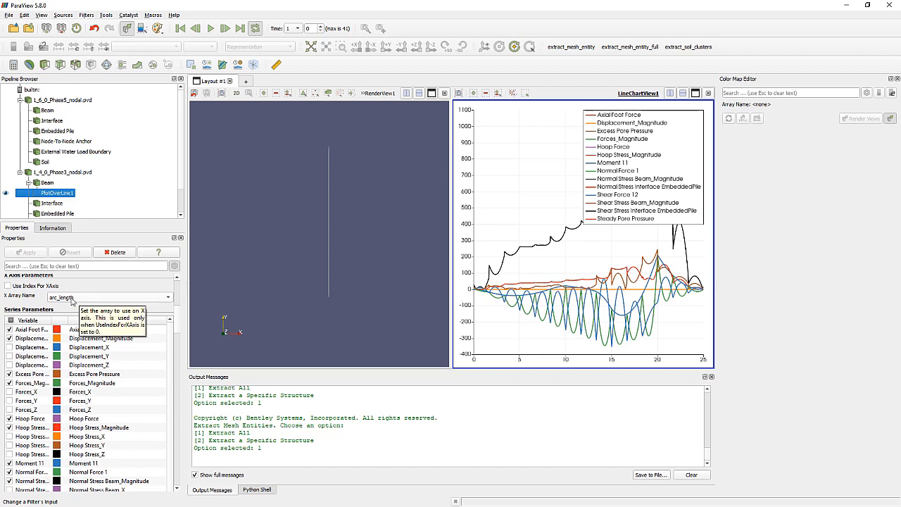
pyautogui.click(60, 298)
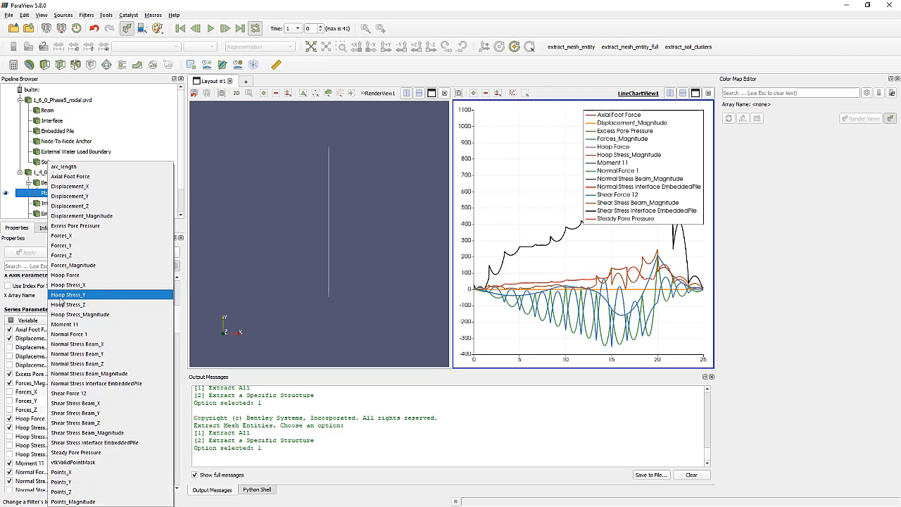
pyautogui.click(71, 324)
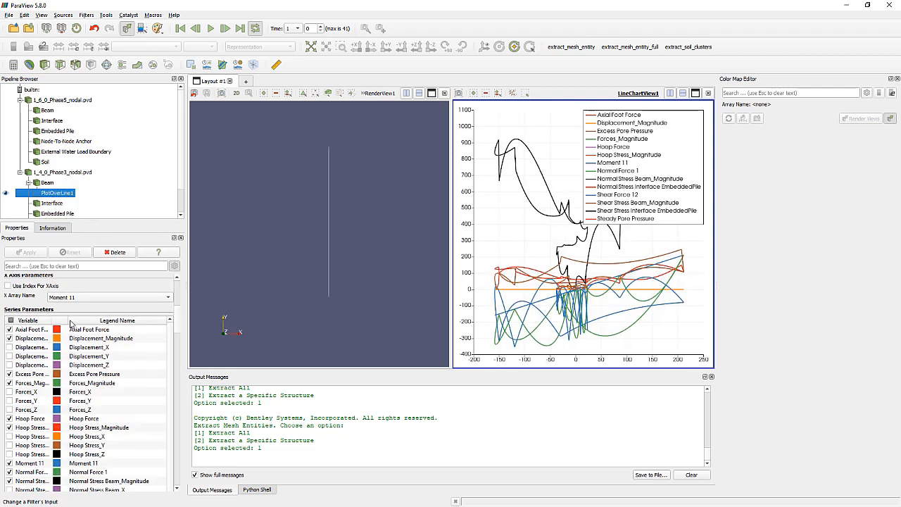
# - Remove Axial Foot Force, Displacement_Magnitude, Excess Pore Pressure, Forces_Magnitude, Hoop Force, Hoop Stress_Magnitude, Moment 11, Normal Force 1 and Normal Stress Beam_Magnitude from the chart
pyautogui.click(10, 330)
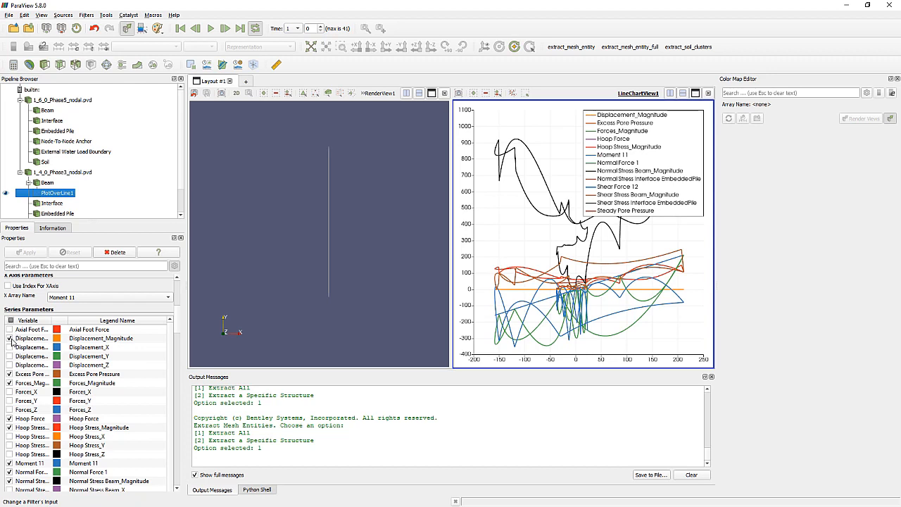
pyautogui.click(10, 339)
pyautogui.click(10, 374)
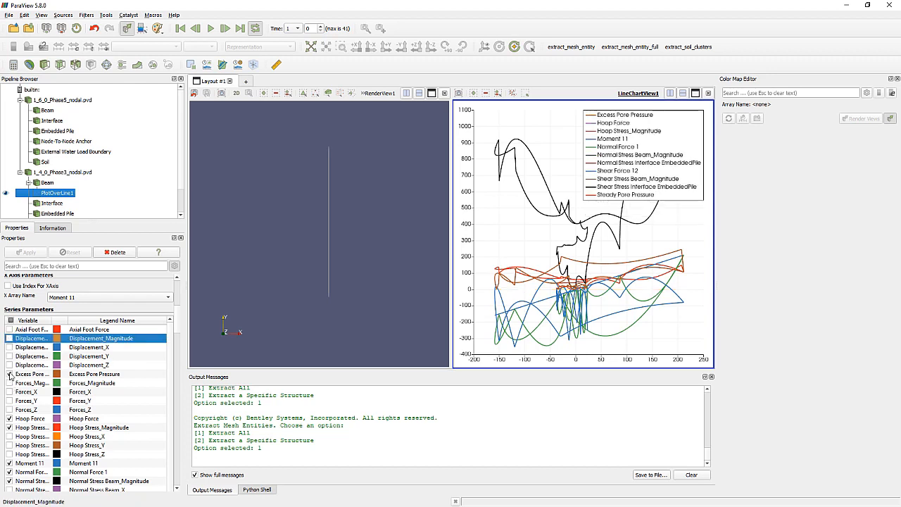
pyautogui.click(10, 383)
pyautogui.scroll(-1, 10, 378)
pyautogui.click(10, 437)
pyautogui.click(10, 445)
pyautogui.click(10, 454)
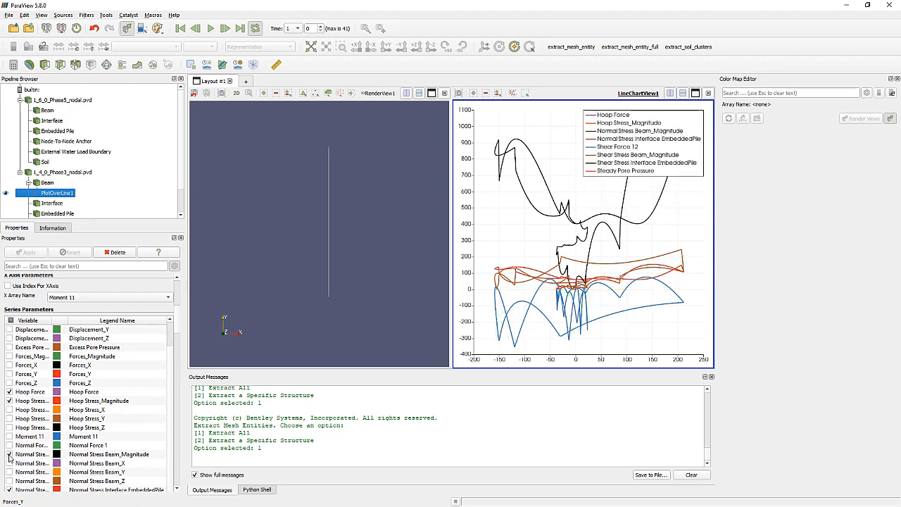
pyautogui.click(10, 392)
pyautogui.click(10, 400)
# - Turn off the remaining shear force, stress and Steady Pore Pressure series, and plot only Points_Y
pyautogui.scroll(-4, 11, 408)
pyautogui.click(10, 412)
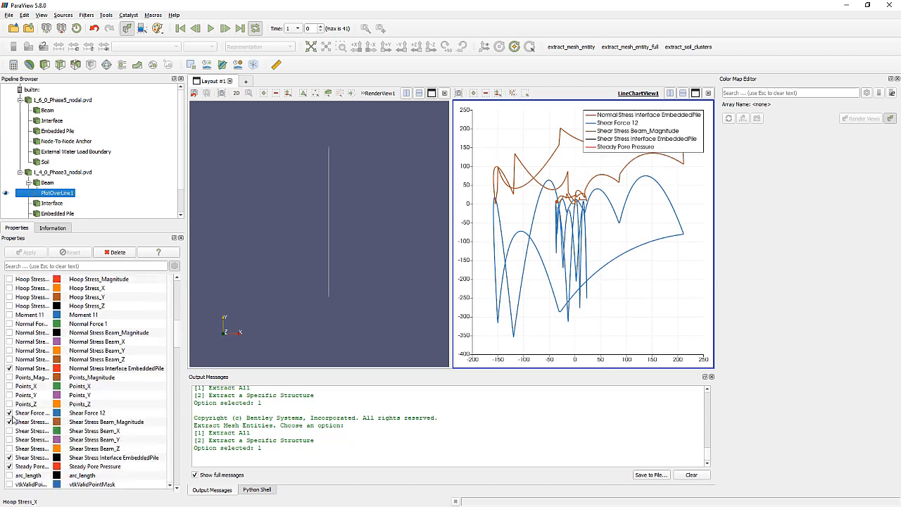
pyautogui.click(10, 422)
pyautogui.click(10, 368)
pyautogui.scroll(-3, 10, 373)
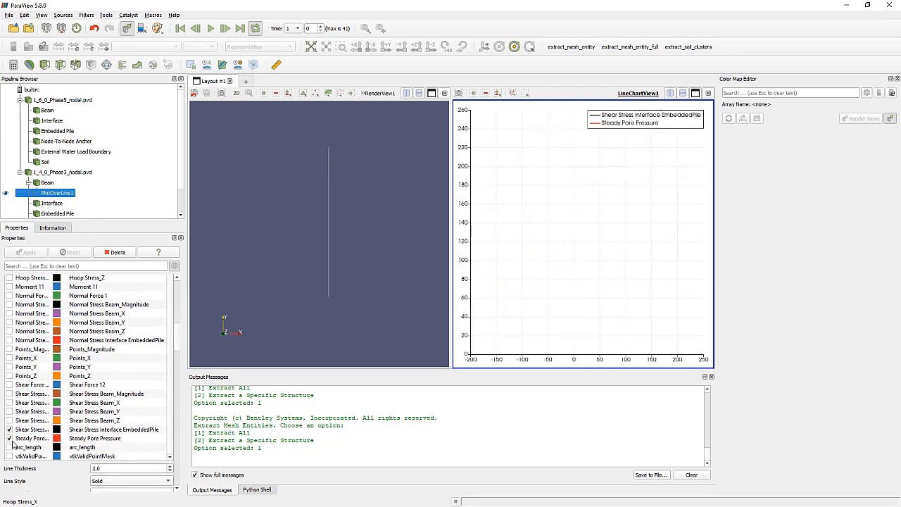
pyautogui.click(10, 381)
pyautogui.click(10, 373)
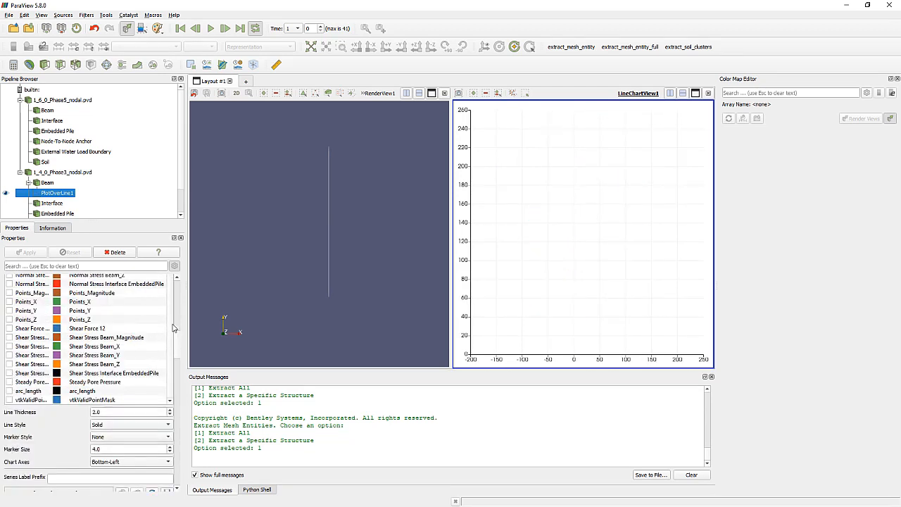
pyautogui.scroll(2, 173, 352)
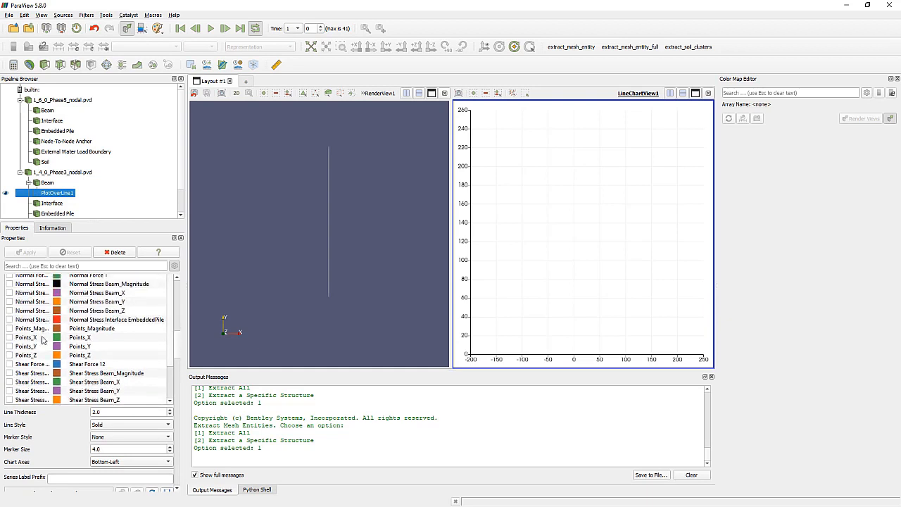
pyautogui.click(10, 346)
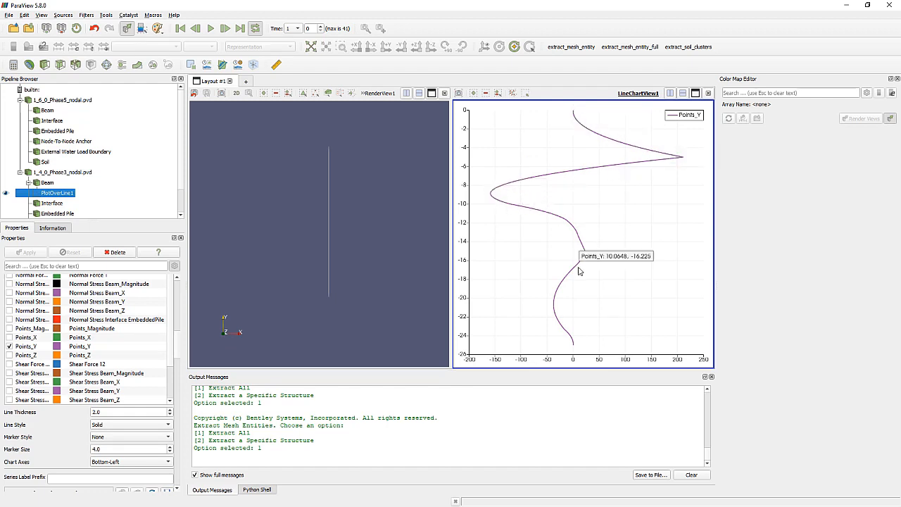
# - Show 1_6_0_Phase5_nodal.pvd in the render view and hide the Phase3 Beam and its line plot
pyautogui.click(302, 213)
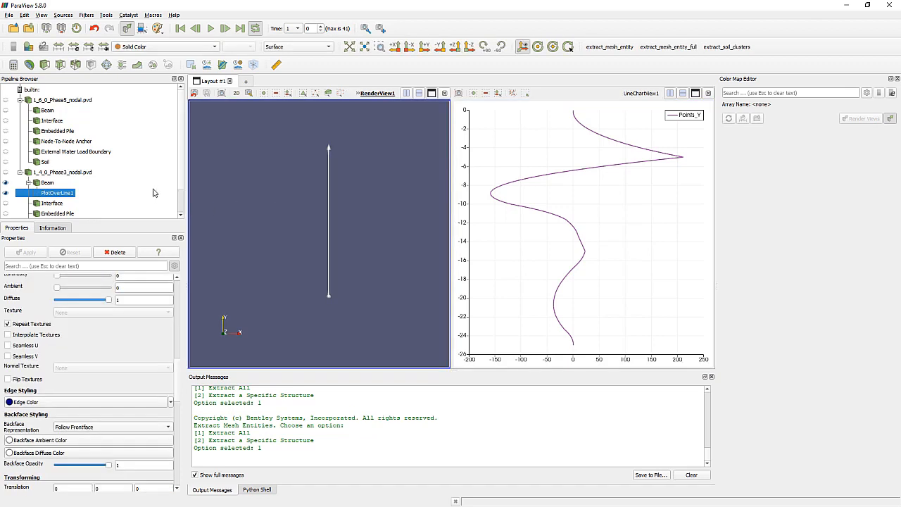
pyautogui.click(51, 113)
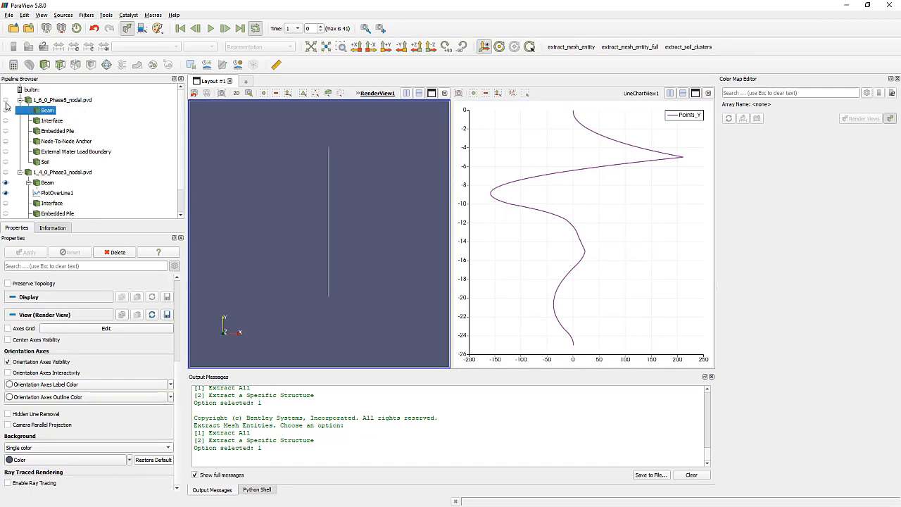
pyautogui.click(6, 100)
pyautogui.click(5, 195)
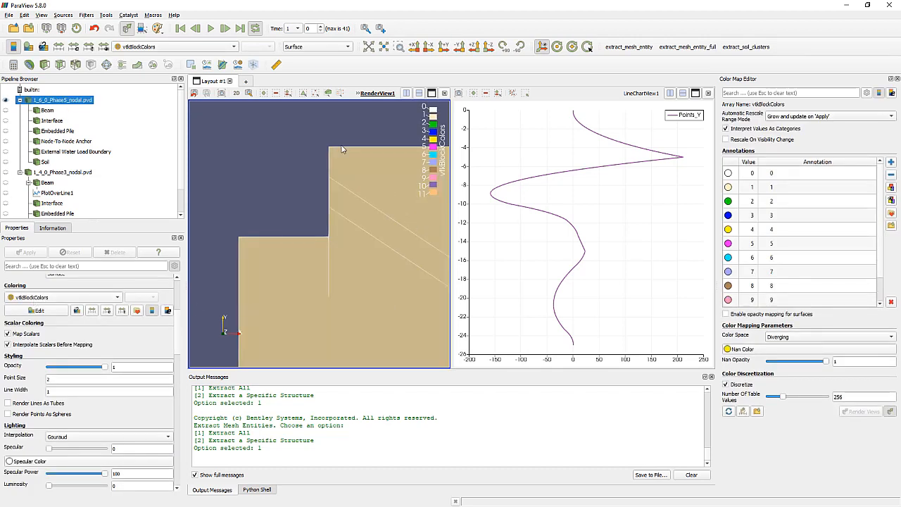
# - Limit the arrays of 1_6_0_Phase5_nodal.pvd to Moment 11 only
pyautogui.click(45, 111)
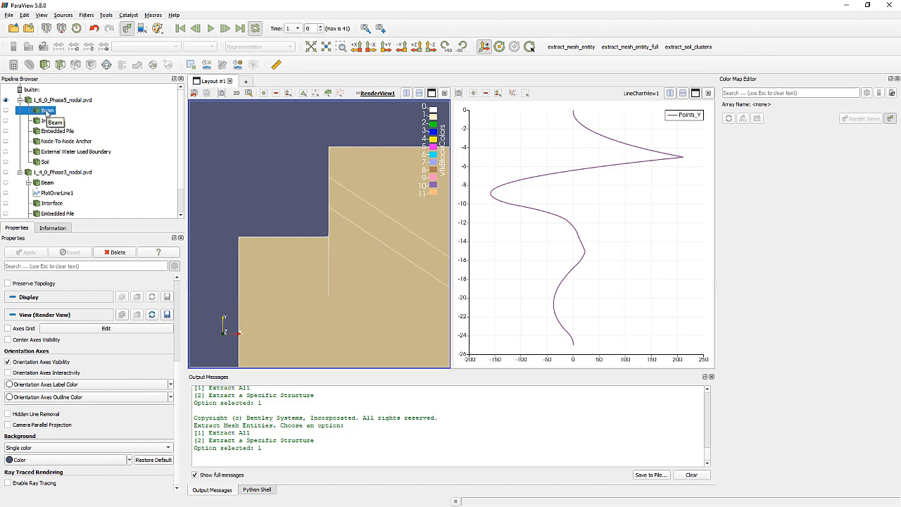
pyautogui.click(56, 102)
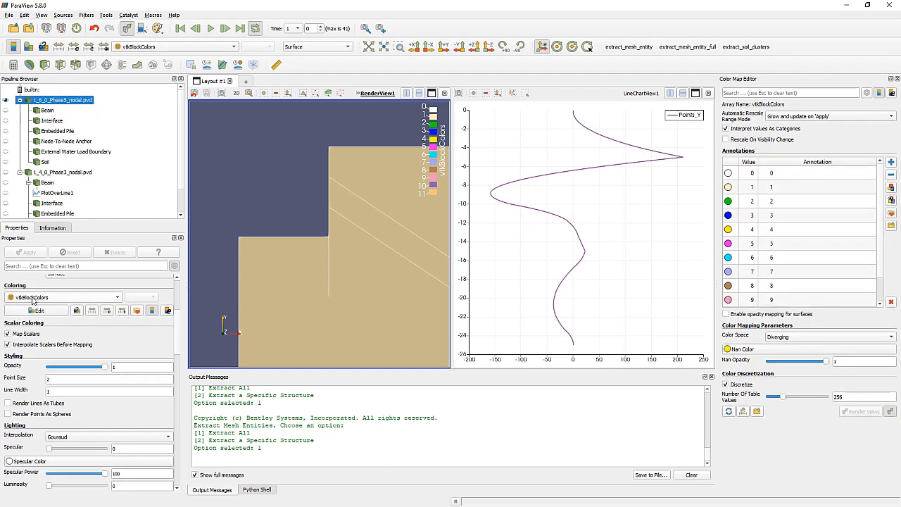
pyautogui.scroll(5, 32, 303)
pyautogui.click(9, 294)
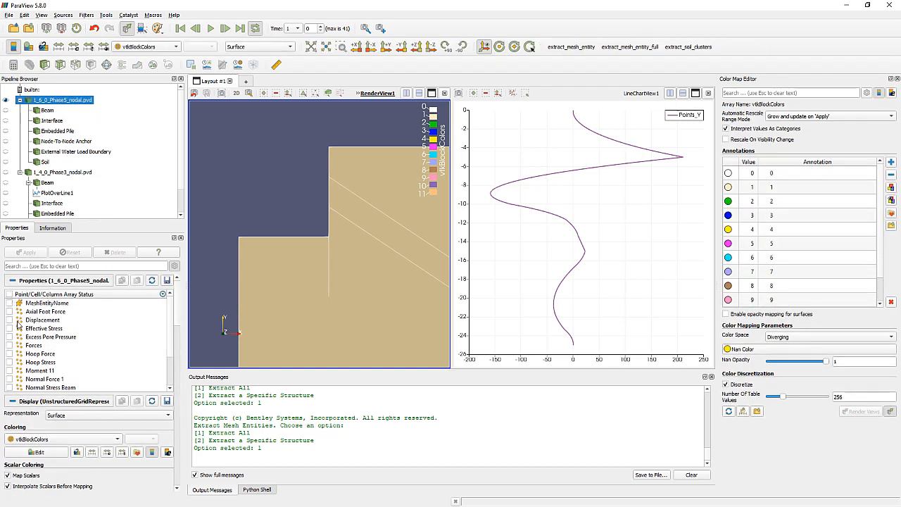
pyautogui.click(9, 370)
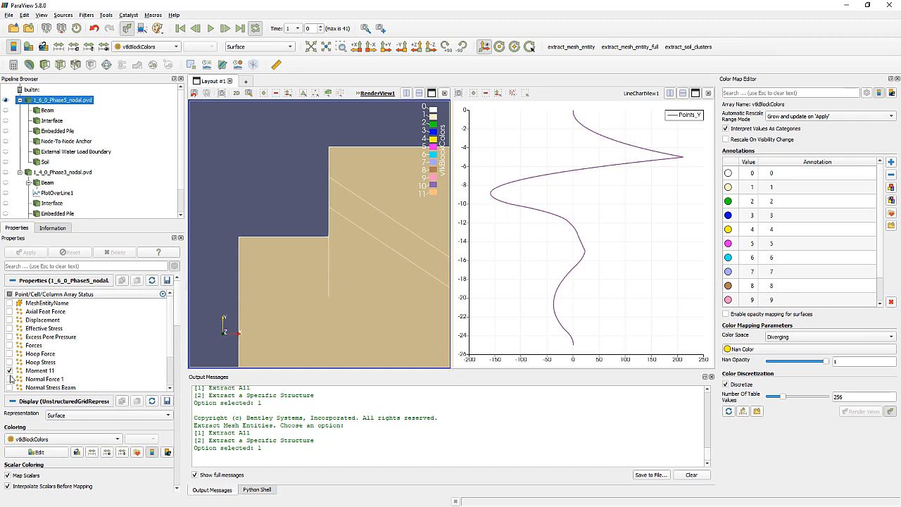
pyautogui.scroll(-2, 84, 359)
pyautogui.scroll(-2, 85, 359)
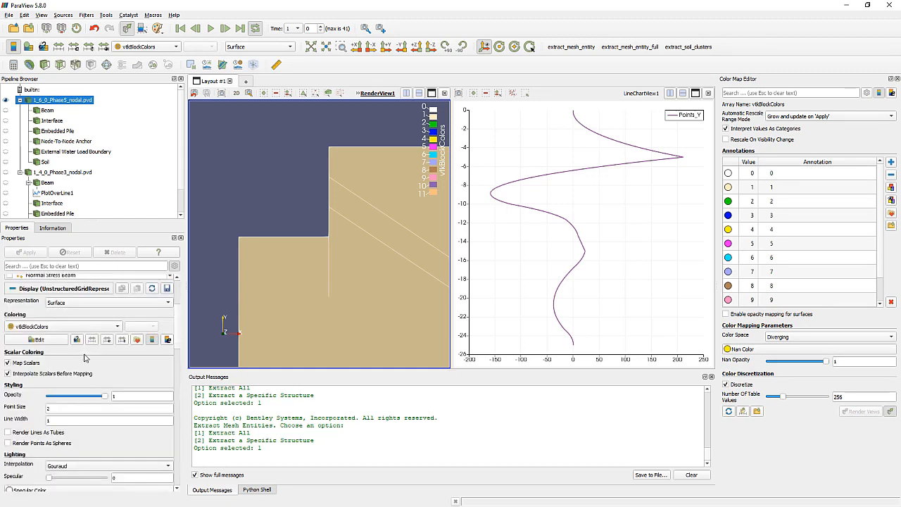
# - Hide the full Phase5 dataset and display only its extracted Beam
pyautogui.click(47, 111)
pyautogui.click(6, 100)
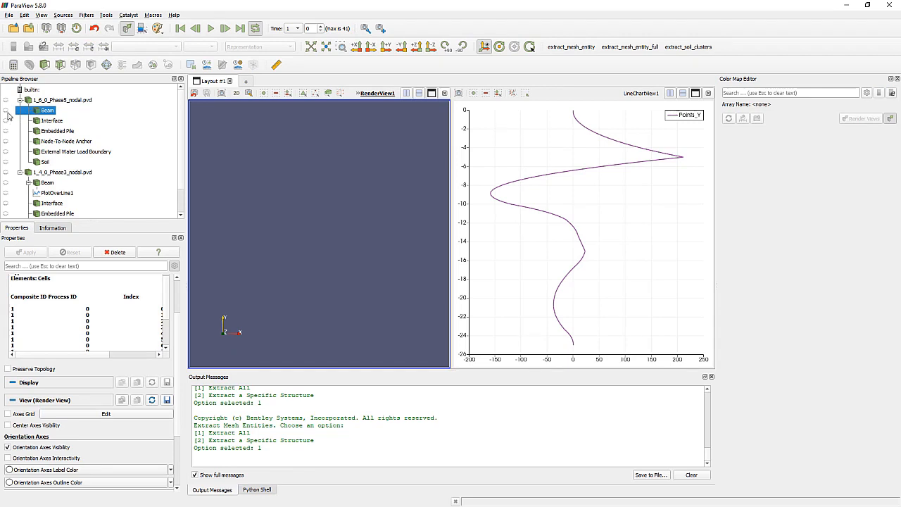
pyautogui.click(5, 110)
# - Add a Plot Over Line filter to the Phase5 Beam
pyautogui.rightClick(51, 112)
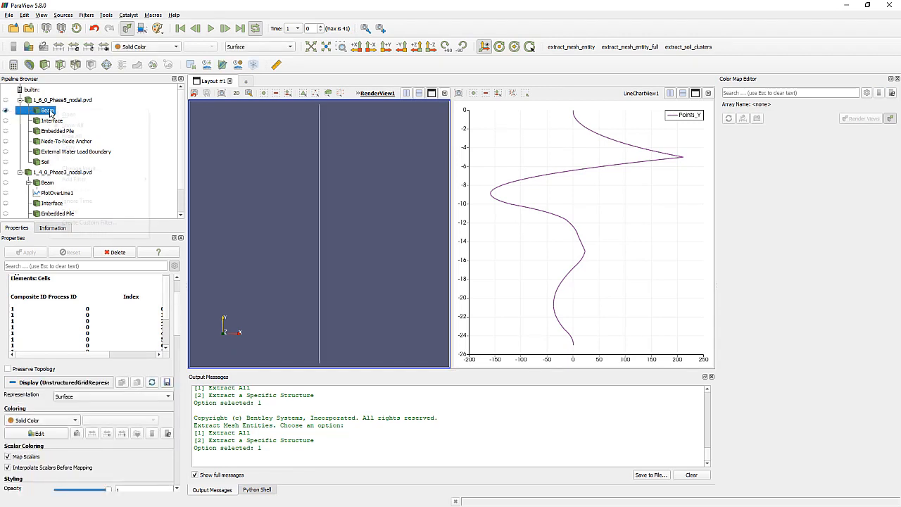
pyautogui.moveTo(77, 180)
pyautogui.moveTo(183, 181)
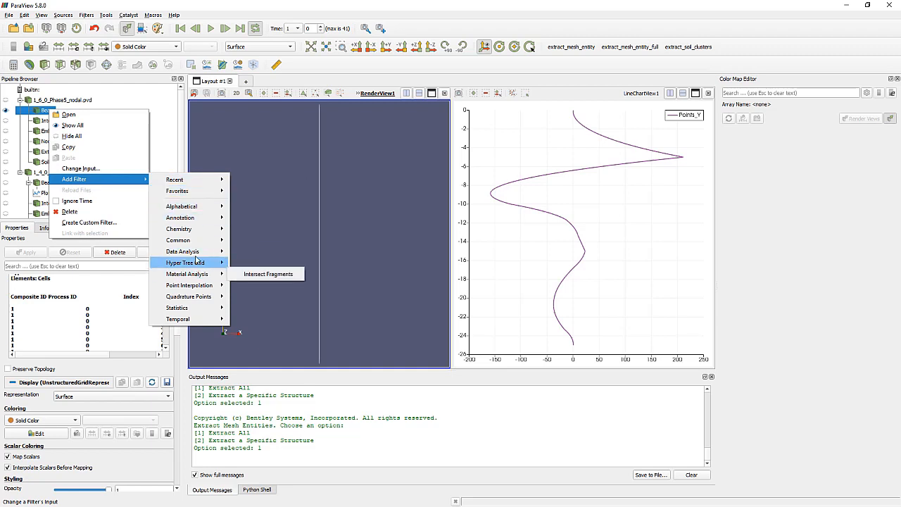
pyautogui.moveTo(195, 253)
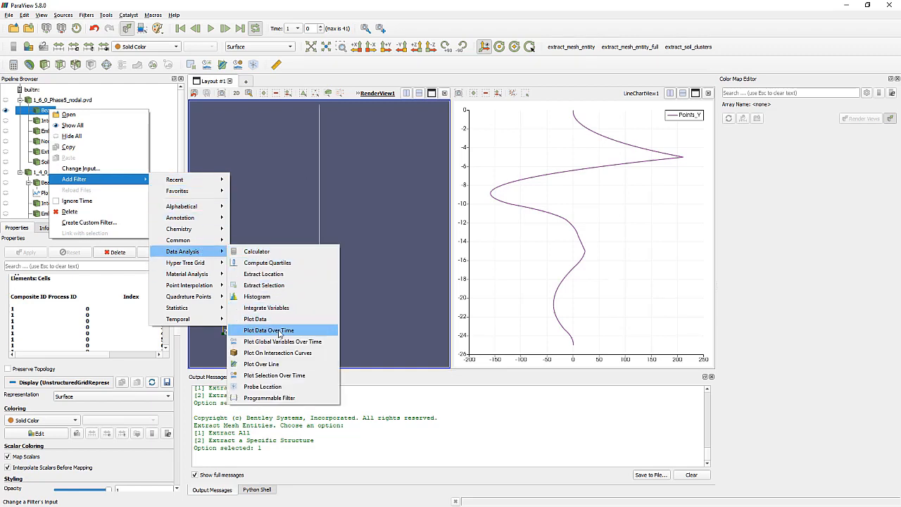
pyautogui.click(280, 364)
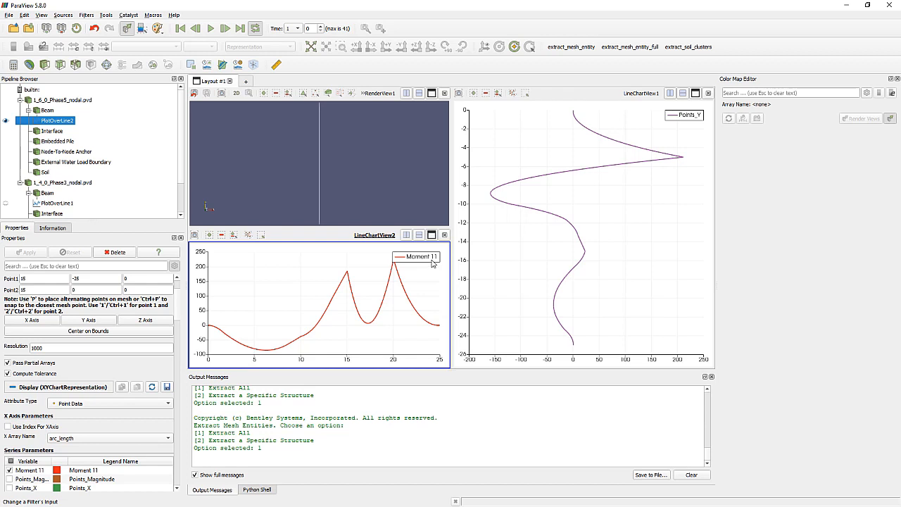
# - In the new Phase5 line chart, set Moment 11 as the X array and plot only the Points_Y series
pyautogui.scroll(-2, 67, 406)
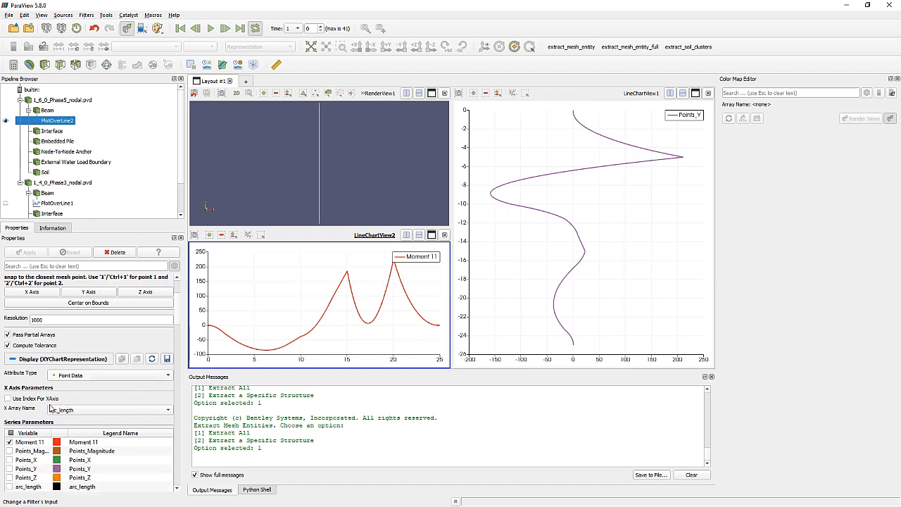
pyautogui.click(51, 409)
pyautogui.click(60, 419)
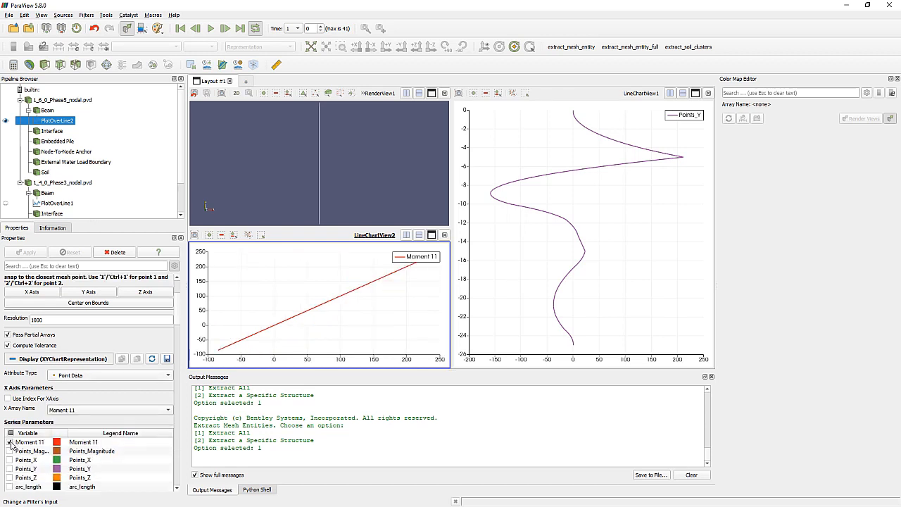
pyautogui.click(10, 442)
pyautogui.scroll(-2, 10, 441)
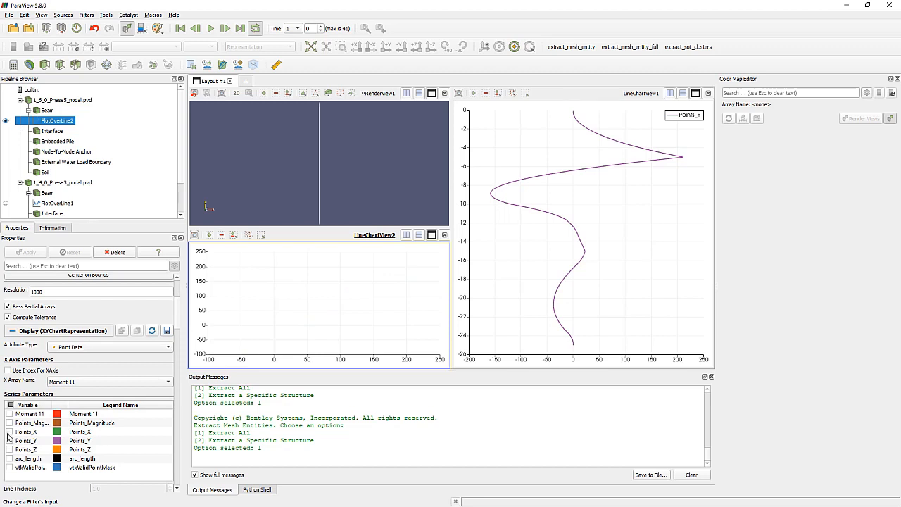
pyautogui.click(9, 431)
pyautogui.click(9, 441)
pyautogui.click(9, 432)
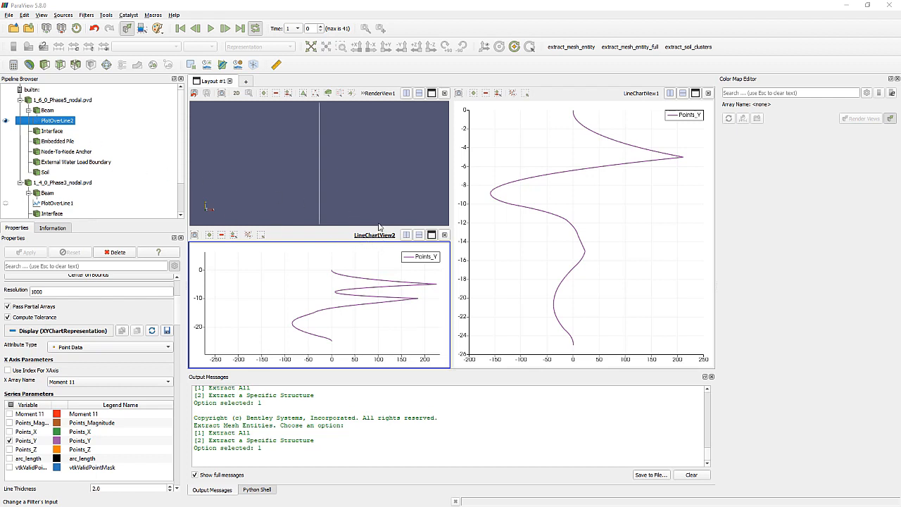
# - Close the separate Phase5 chart view and show the Phase5 line plot in the existing Phase3 chart
pyautogui.click(445, 235)
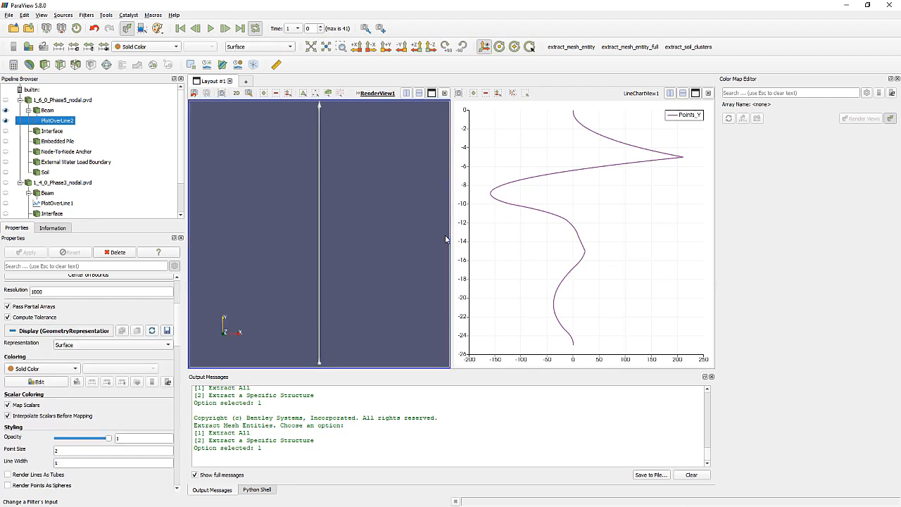
pyautogui.click(506, 150)
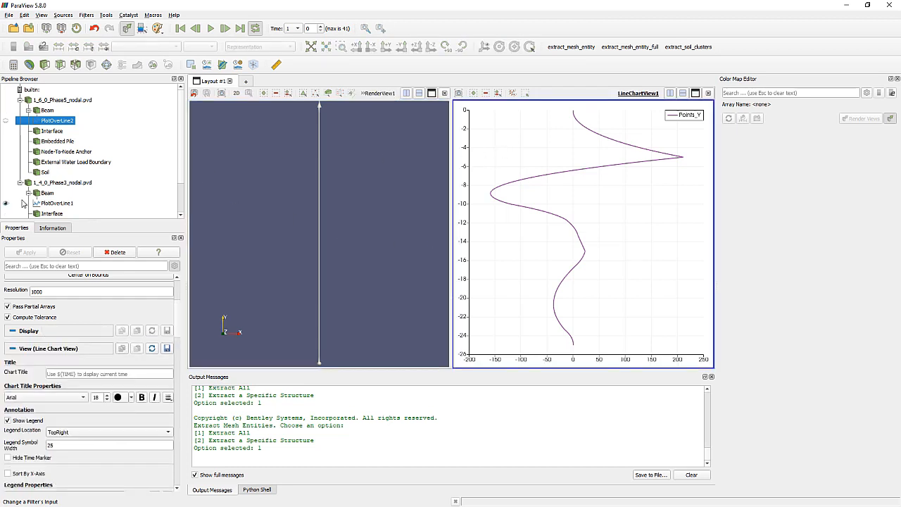
pyautogui.click(5, 121)
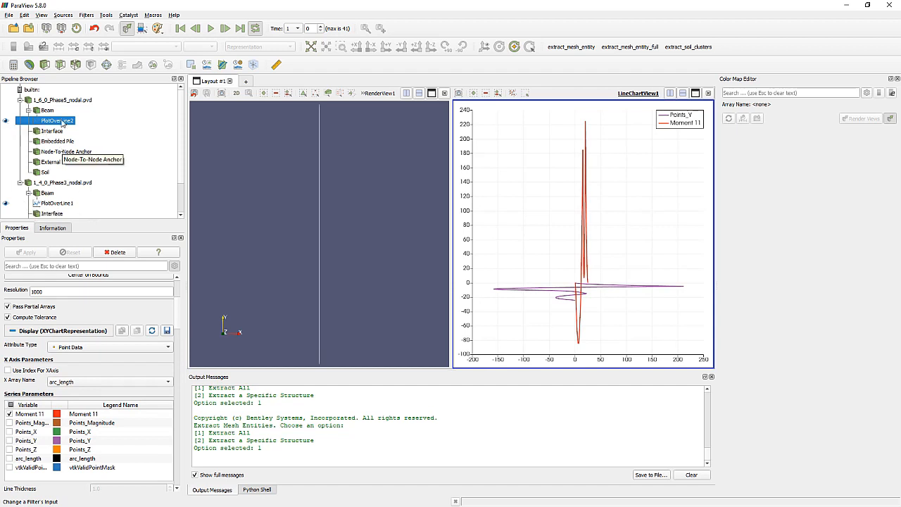
# - Set Moment 11 as the Phase5 plot's X array and replace its Moment 11 series with Points_Y in the shared chart
pyautogui.click(69, 383)
pyautogui.click(71, 392)
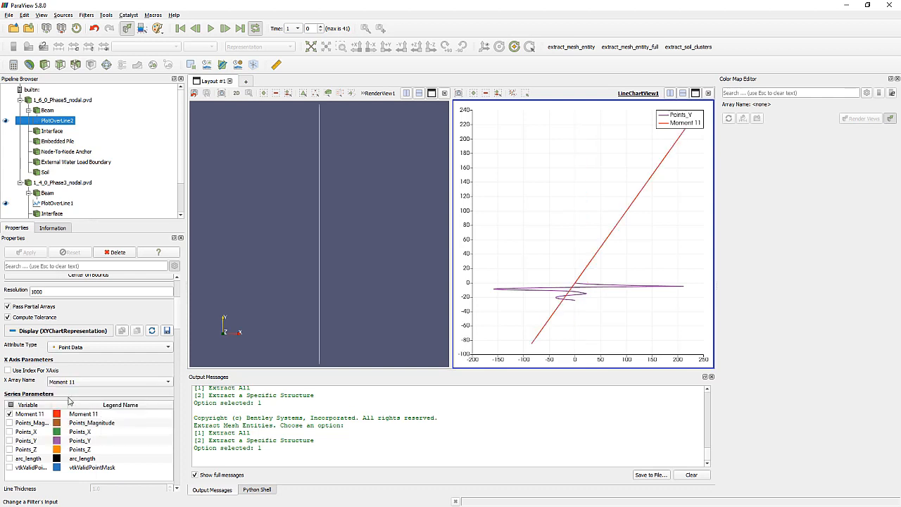
pyautogui.click(10, 414)
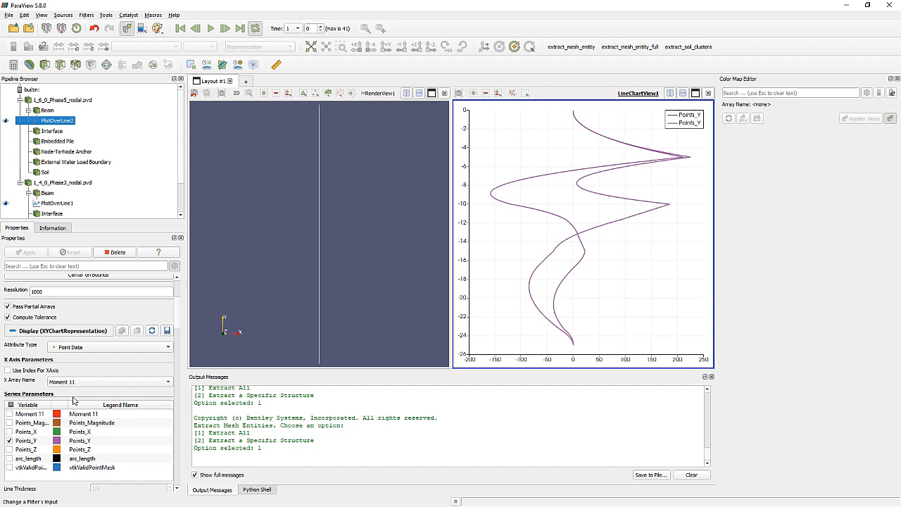
# - Change the colour of the Phase5 plot's Points_Y series to green (#00aa00)
pyautogui.scroll(-2, 73, 400)
pyautogui.scroll(-8, 72, 400)
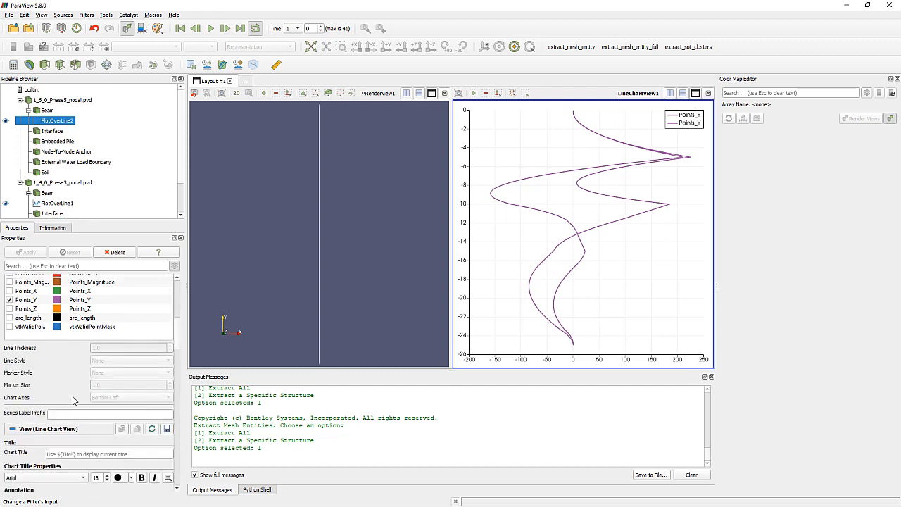
pyautogui.scroll(-2, 73, 400)
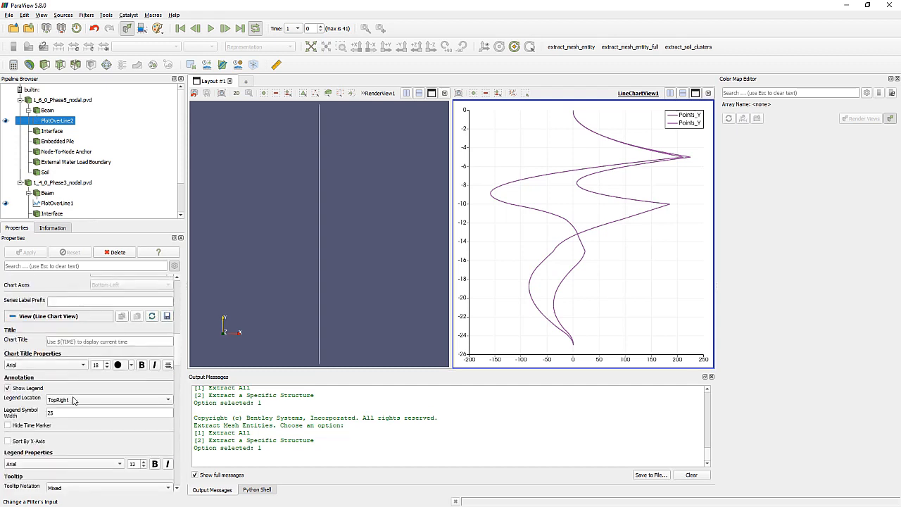
pyautogui.scroll(-4, 73, 400)
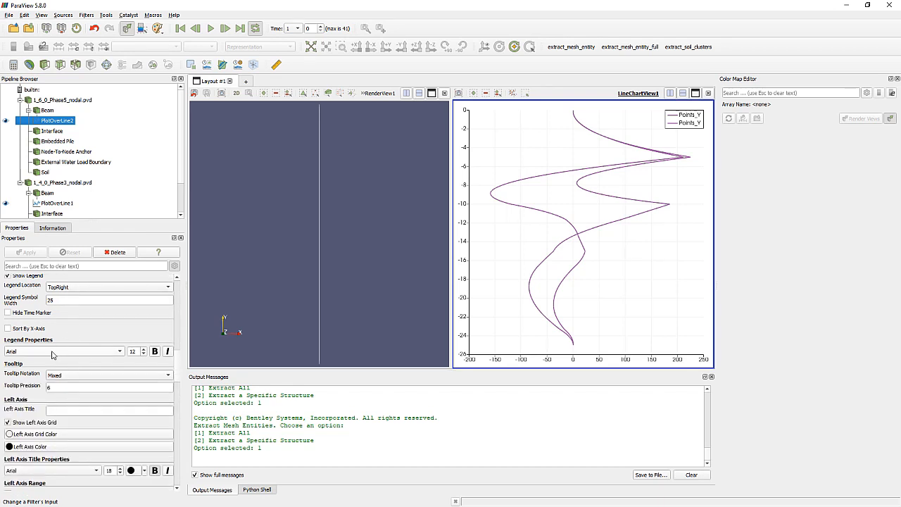
pyautogui.scroll(-6, 55, 359)
pyautogui.scroll(-3, 53, 359)
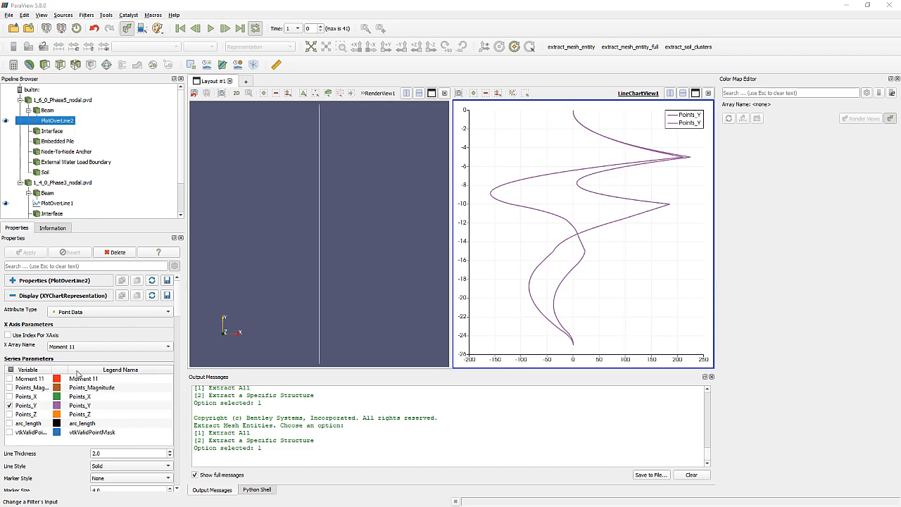
pyautogui.click(59, 407)
pyautogui.doubleClick(60, 409)
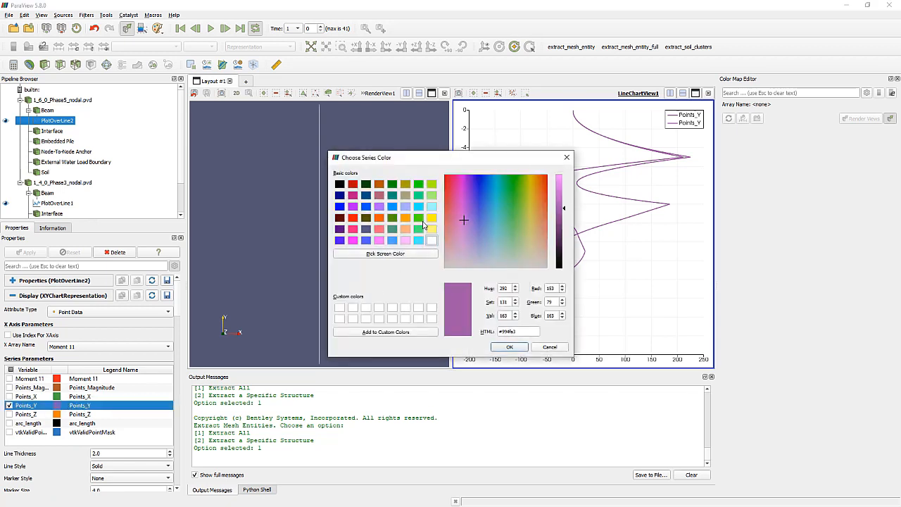
pyautogui.click(393, 184)
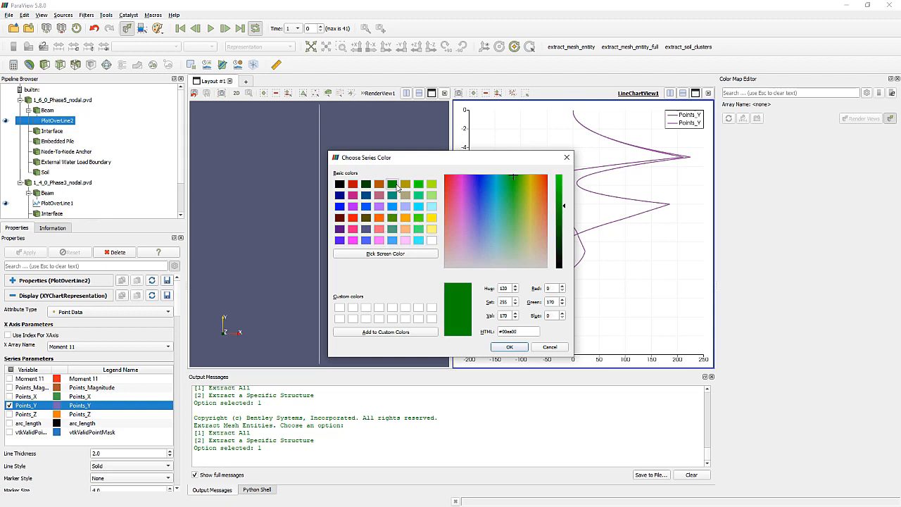
pyautogui.click(510, 347)
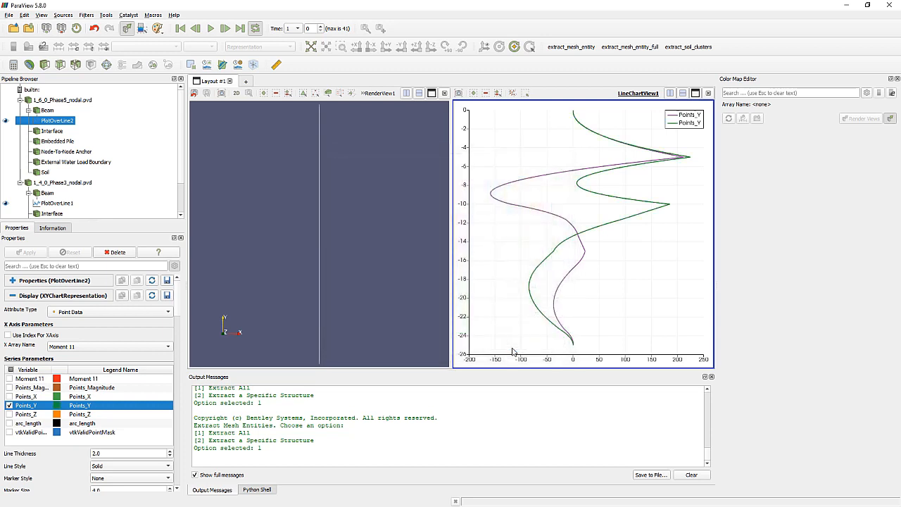
# - Rename the legend entry of the Phase5 plot's Points_Y series to "Phase 5"
pyautogui.doubleClick(89, 407)
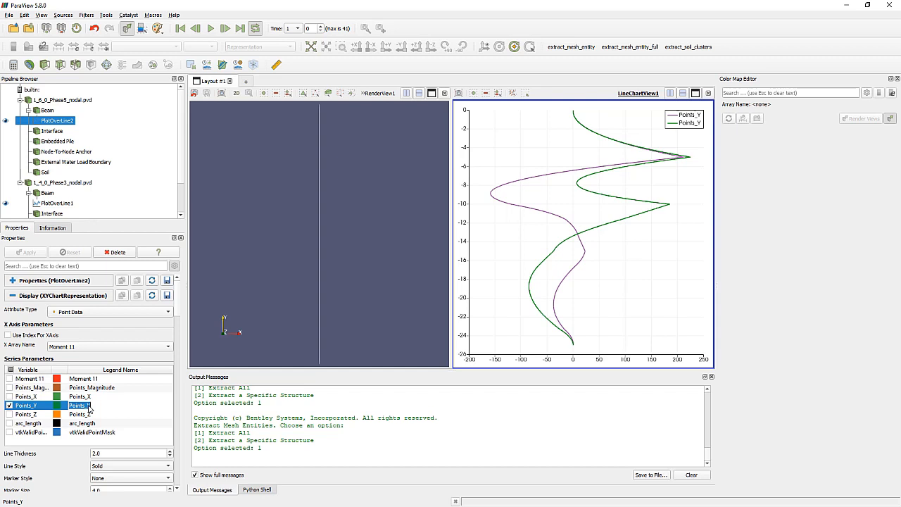
pyautogui.write('P')
pyautogui.write('hase 5')
pyautogui.click(129, 423)
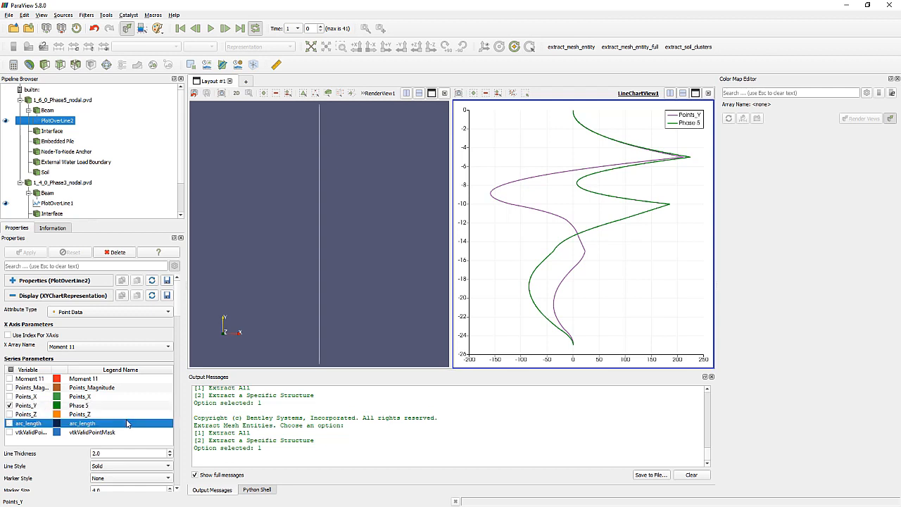
# - Rename the legend entry of the Phase3 line plot's Points_Y series
pyautogui.click(55, 204)
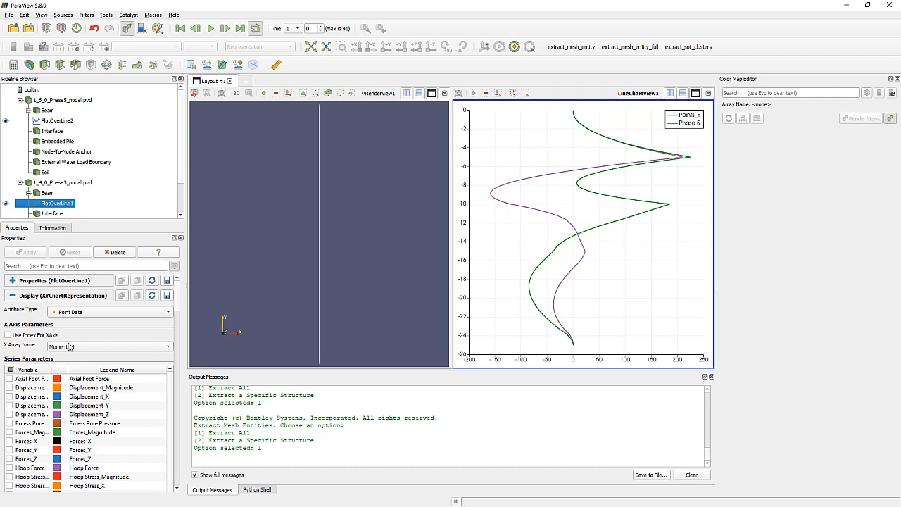
pyautogui.scroll(-5, 70, 384)
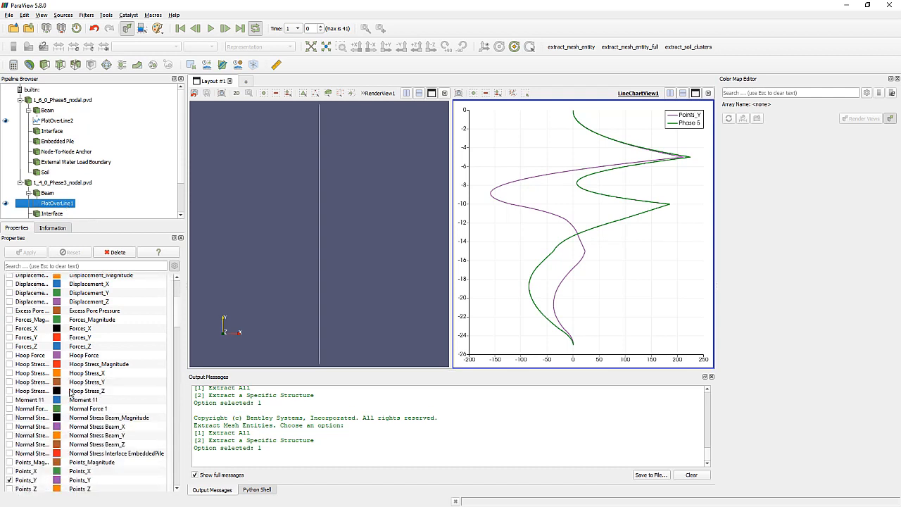
pyautogui.scroll(-1, 70, 393)
pyautogui.click(90, 453)
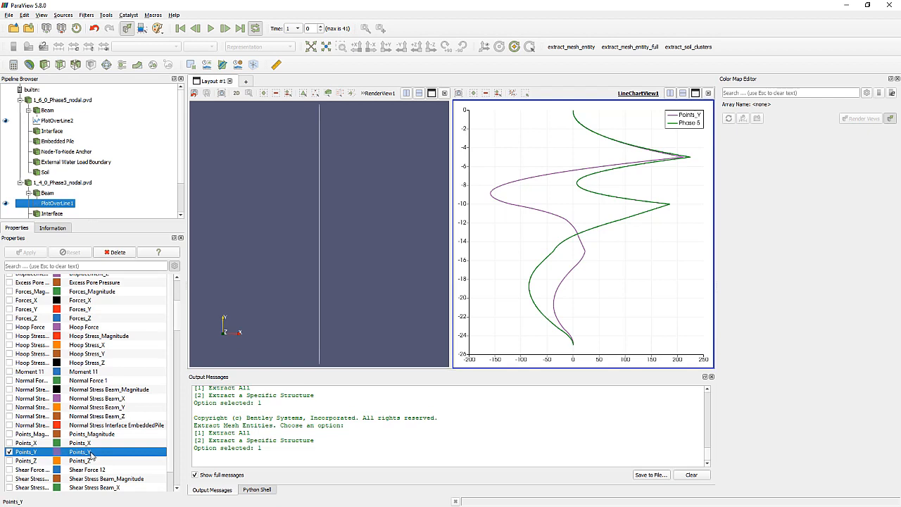
pyautogui.click(89, 454)
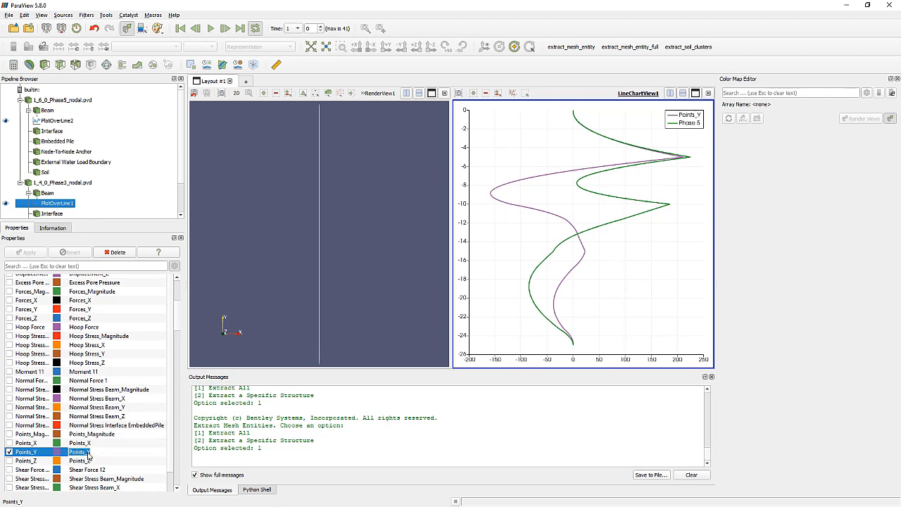
pyautogui.write('P')
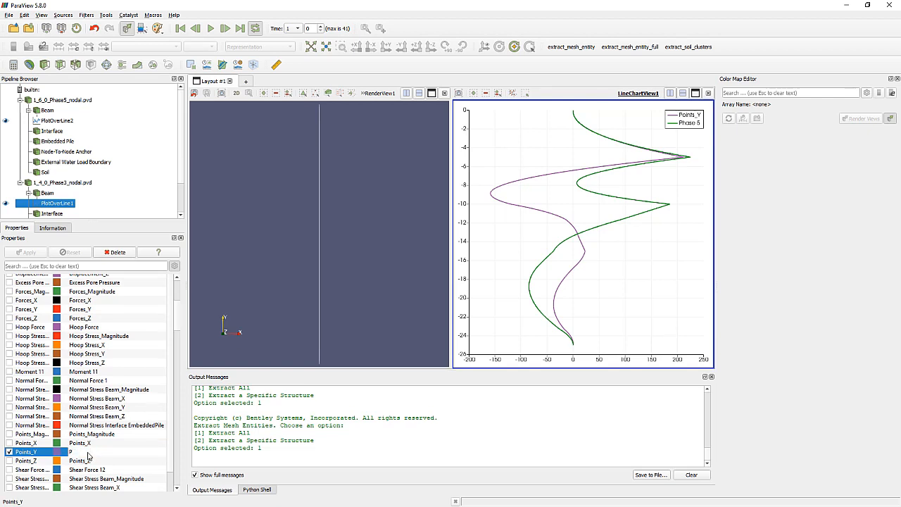